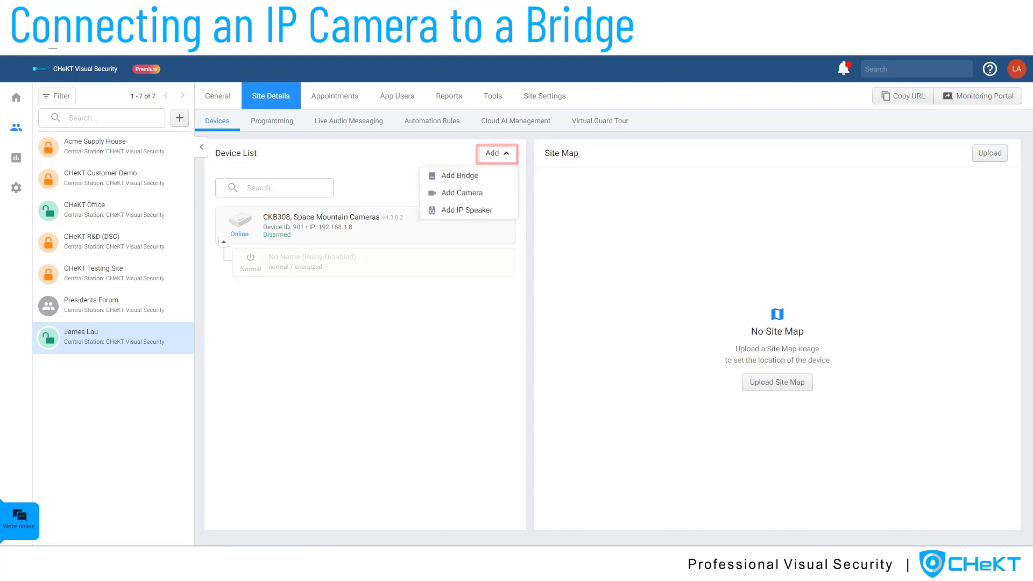
Choose Add Camera from the Device List to launch the camera setup wizard
{"action": "left_click", "coordinate": [475, 198]}
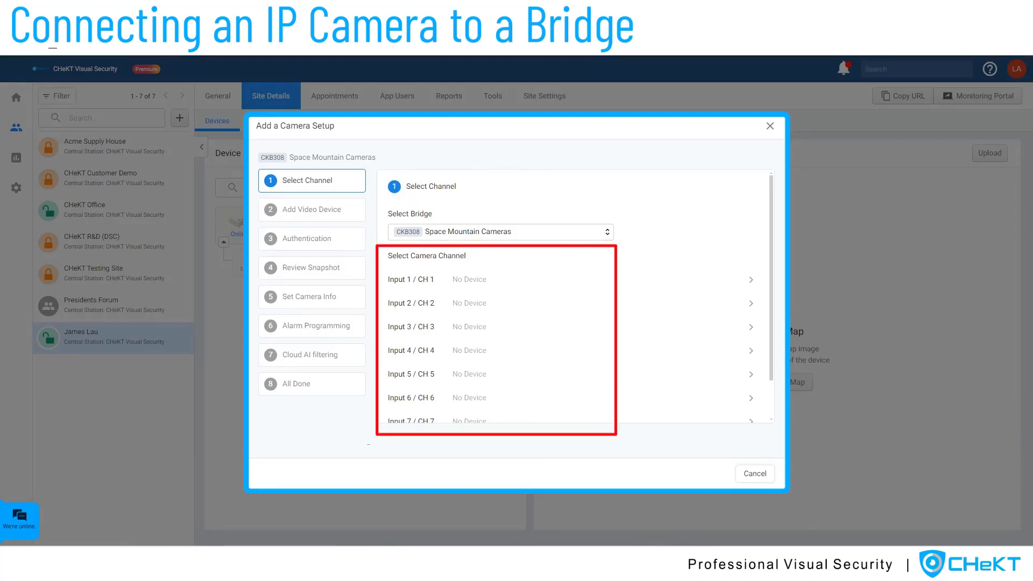
Keep Space Mountain Cameras as the bridge and place the camera on Input 1 / CH 1
{"action": "left_click", "coordinate": [446, 232]}
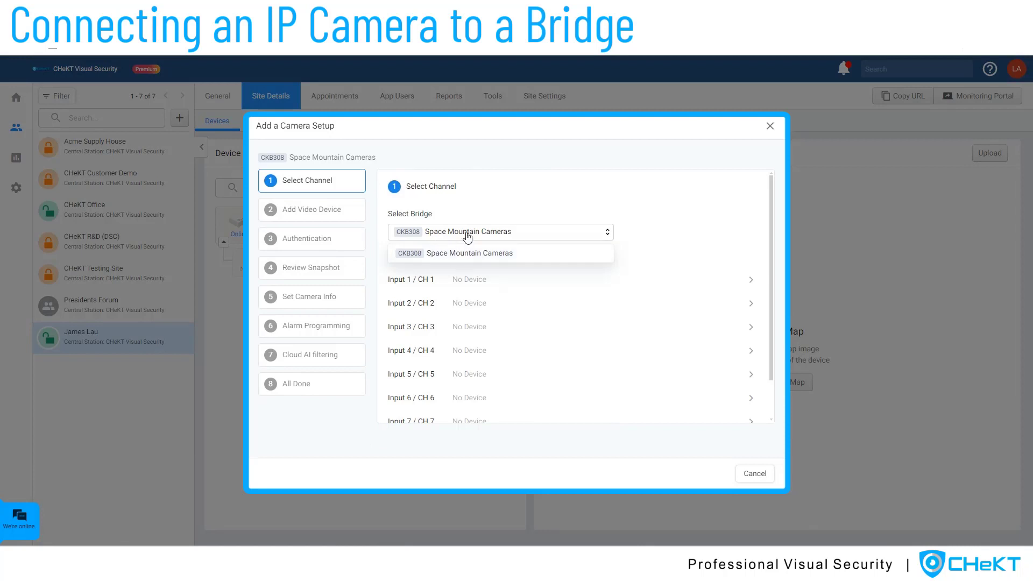
{"action": "left_click", "coordinate": [474, 252]}
{"action": "scroll", "coordinate": [492, 357], "scroll_direction": "down", "scroll_amount": 2}
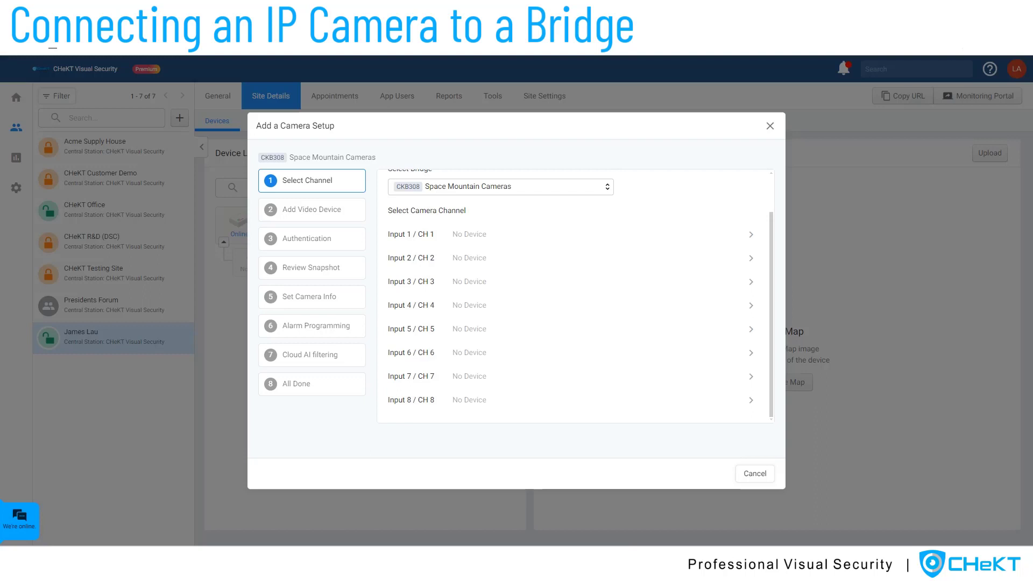
{"action": "left_click", "coordinate": [489, 236]}
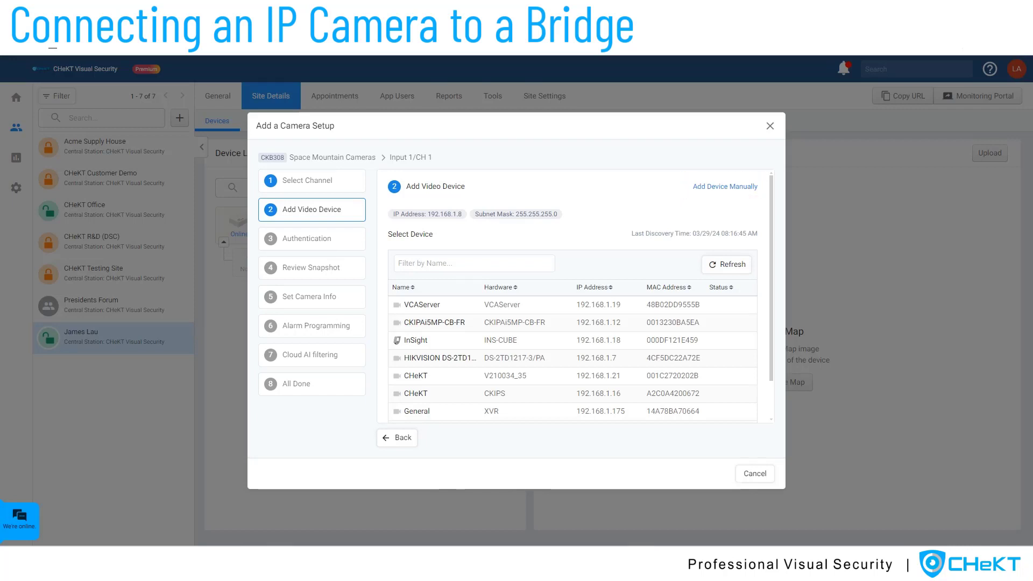
Select the CHeKT camera at 192.168.1.21 and authenticate it with its login password
{"action": "scroll", "coordinate": [482, 344], "scroll_direction": "down", "scroll_amount": 2}
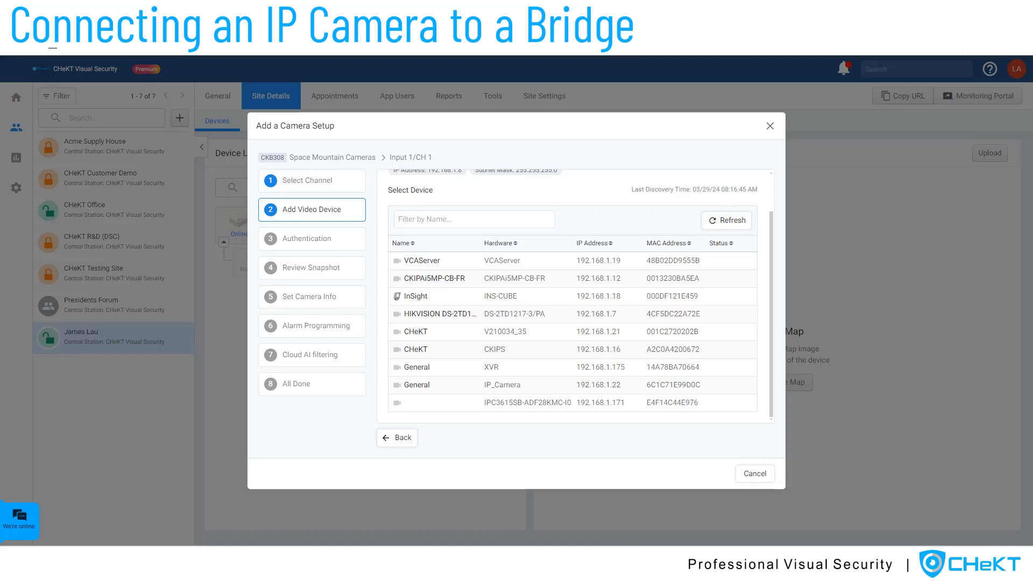
{"action": "left_click", "coordinate": [560, 331]}
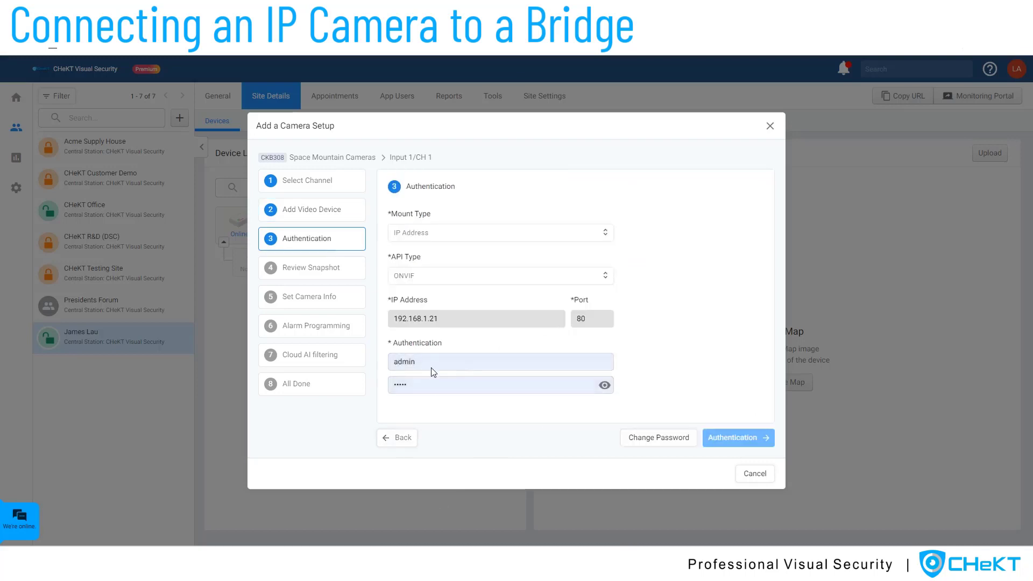
{"action": "left_click", "coordinate": [426, 388]}
{"action": "key", "text": "ctrl+a"}
{"action": "type", "text": "•••••••••"}
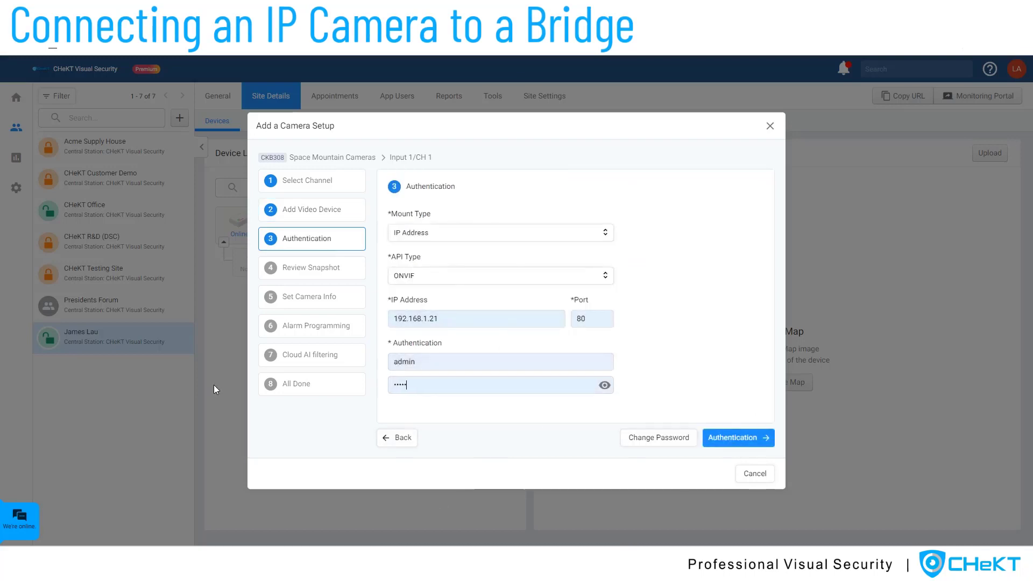
{"action": "key", "text": "Return"}
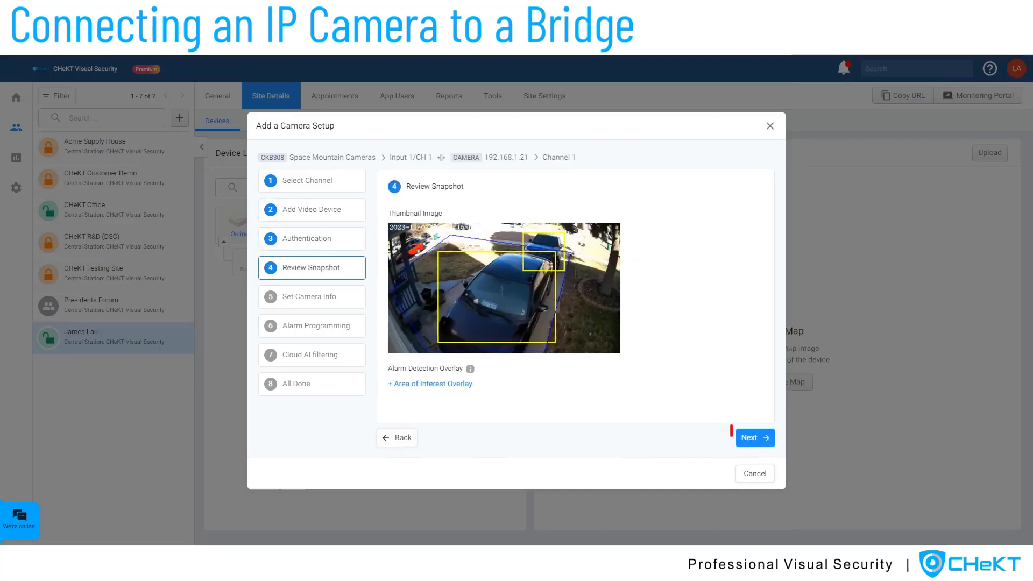
Accept the snapshot, name the camera 'Front Drive' and give it sensor zone 101
{"action": "left_click", "coordinate": [748, 438]}
{"action": "type", "text": "Front Drive"}
{"action": "key", "text": "Tab"}
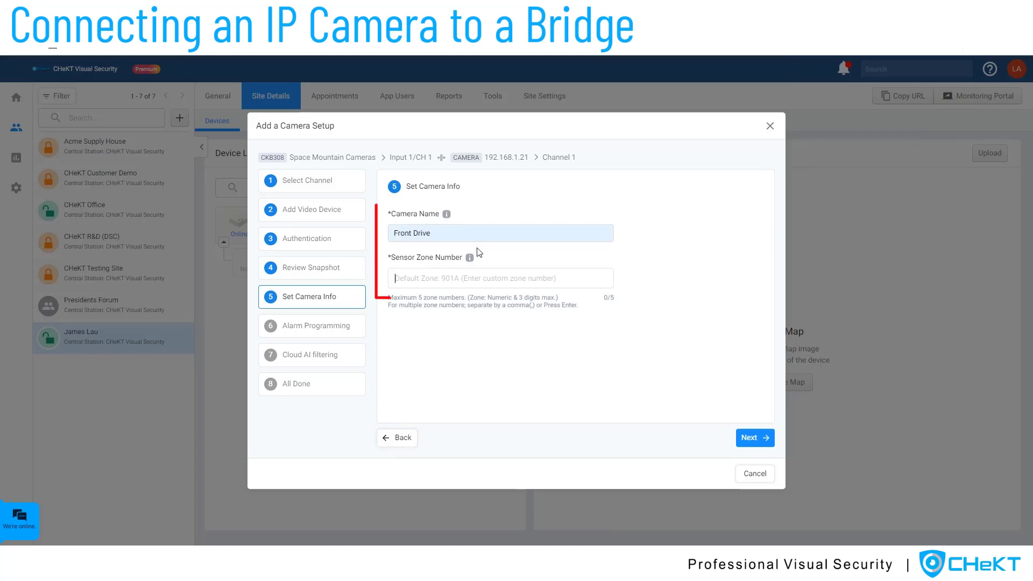
{"action": "type", "text": "101"}
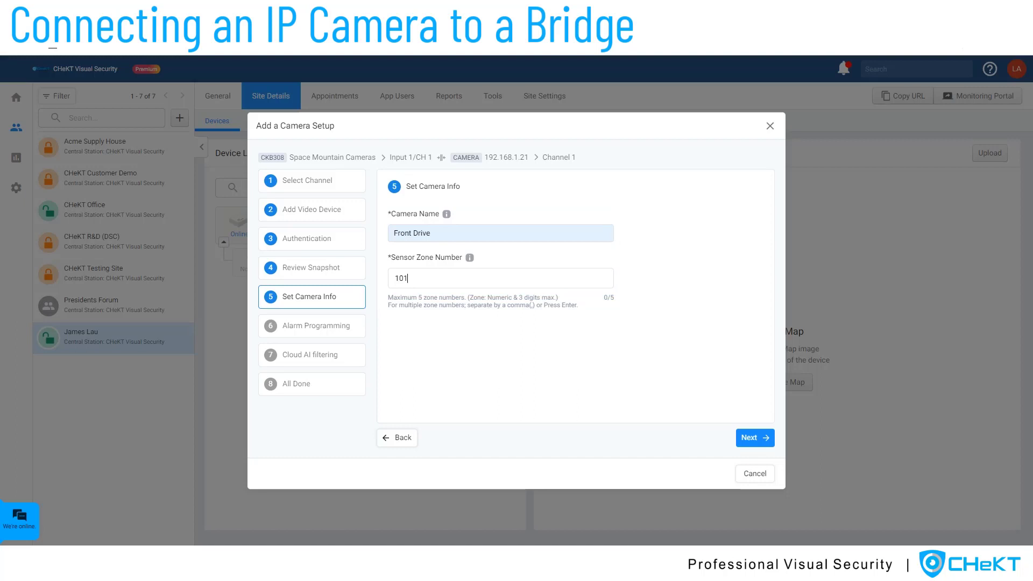
{"action": "left_click", "coordinate": [753, 438]}
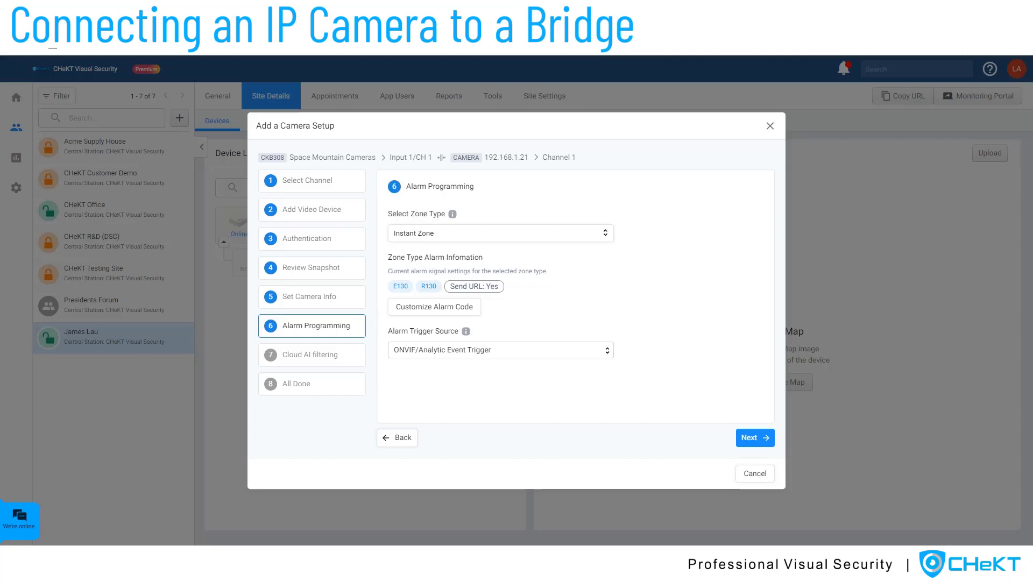
Keep Instant Zone as zone type and ONVIF/Analytic Event Trigger as alarm trigger source
{"action": "left_click", "coordinate": [560, 237]}
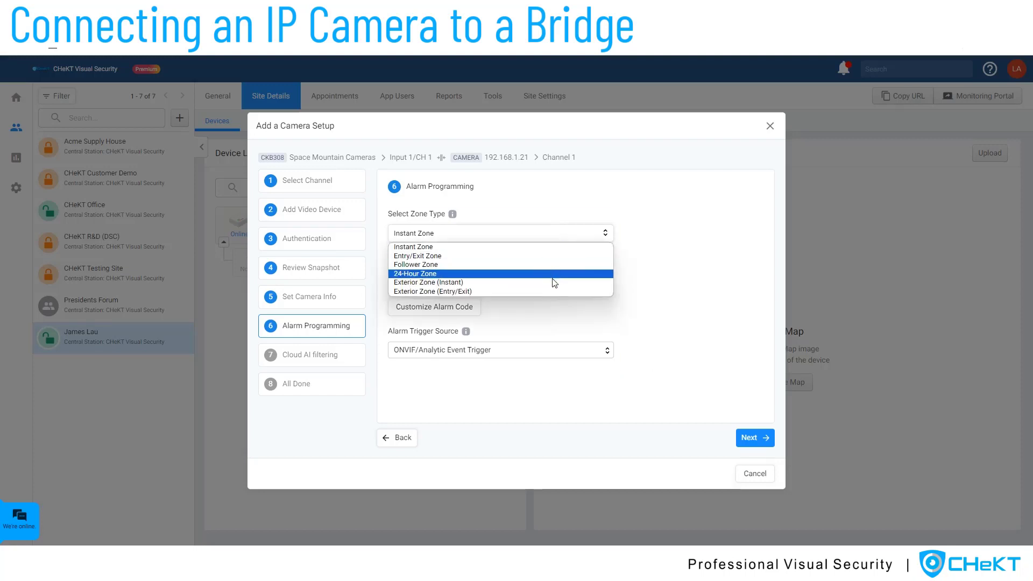
{"action": "left_click", "coordinate": [569, 409]}
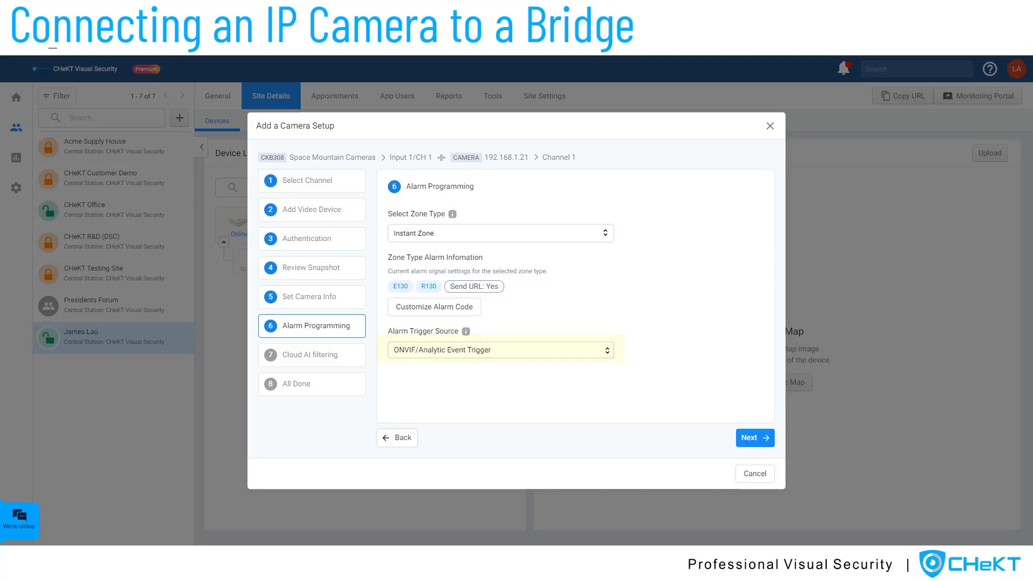
{"action": "left_click", "coordinate": [553, 352]}
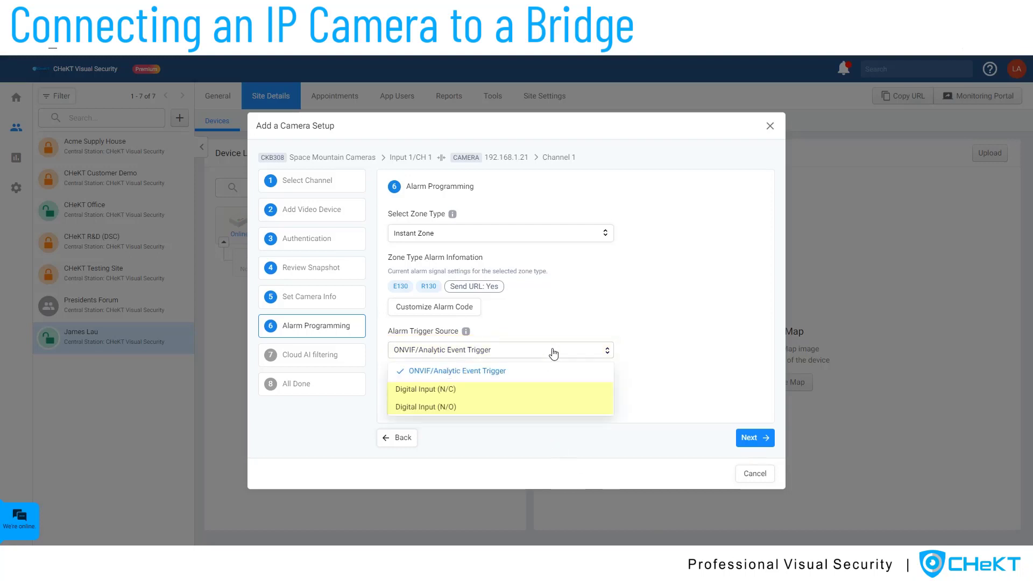
{"action": "left_click", "coordinate": [541, 375]}
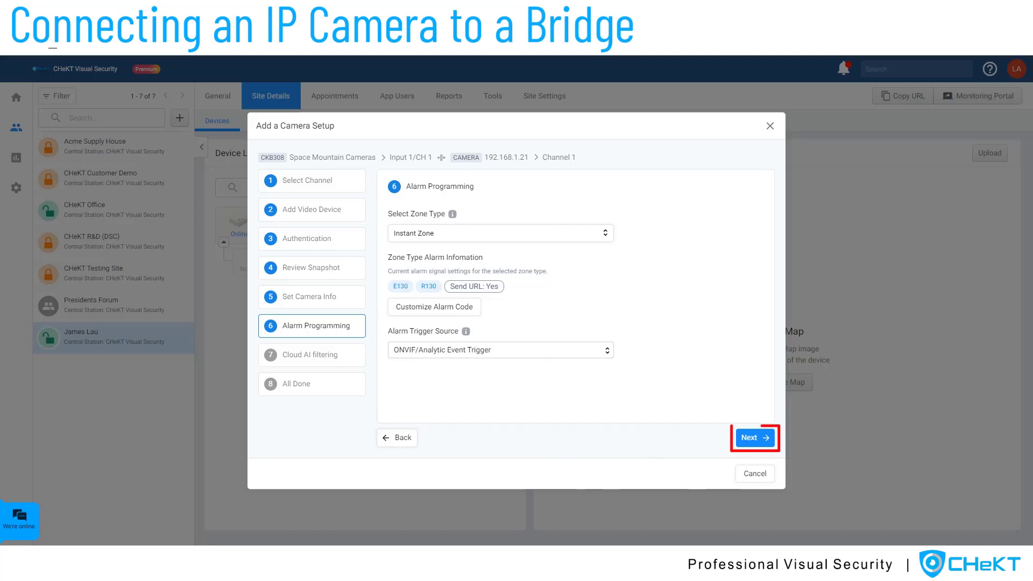
{"action": "left_click", "coordinate": [755, 437]}
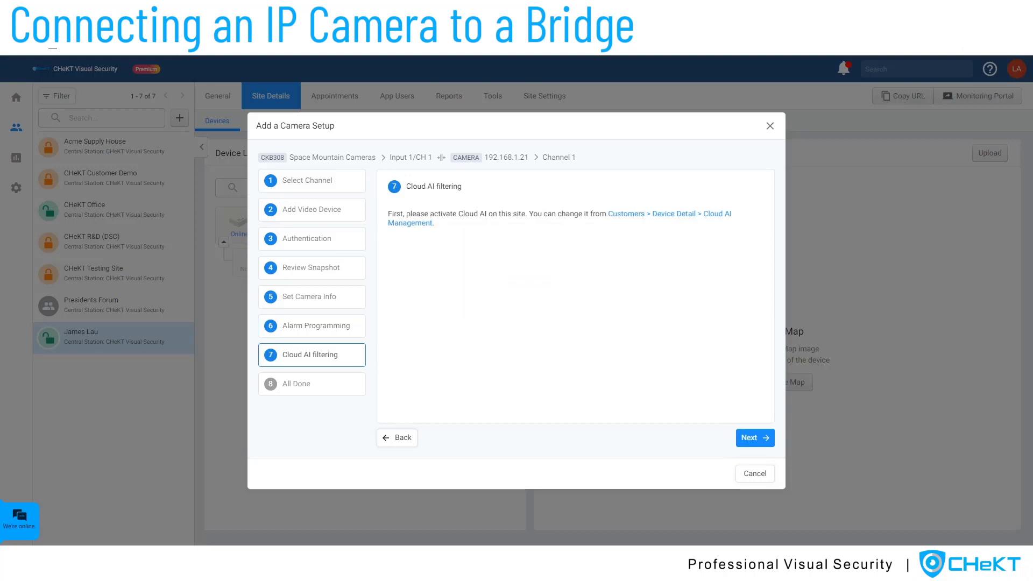
Skip past Cloud AI filtering to All Done so the camera mount process begins
{"action": "left_click", "coordinate": [753, 438]}
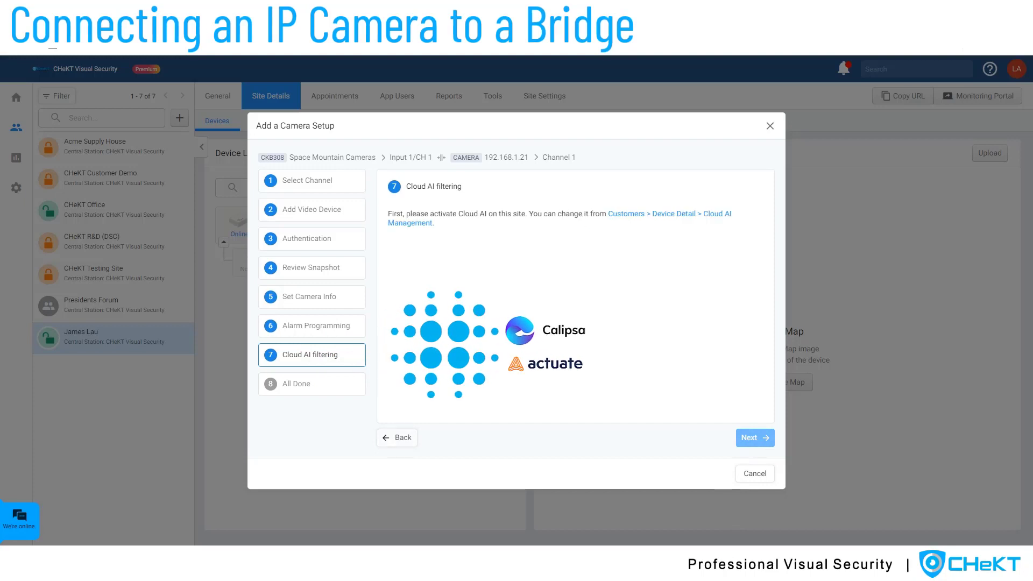
{"action": "left_click", "coordinate": [753, 438]}
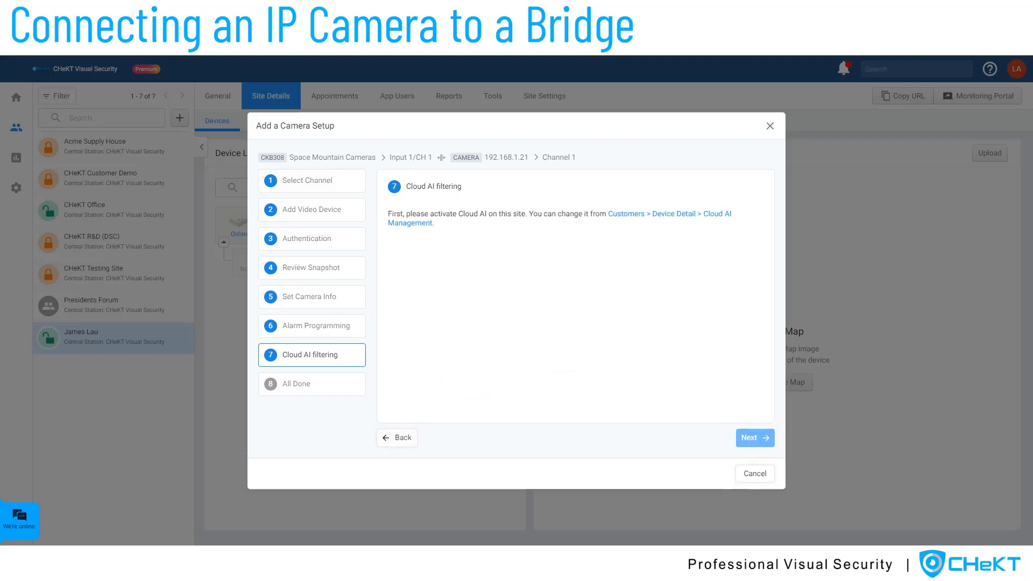
{"action": "left_click", "coordinate": [755, 437]}
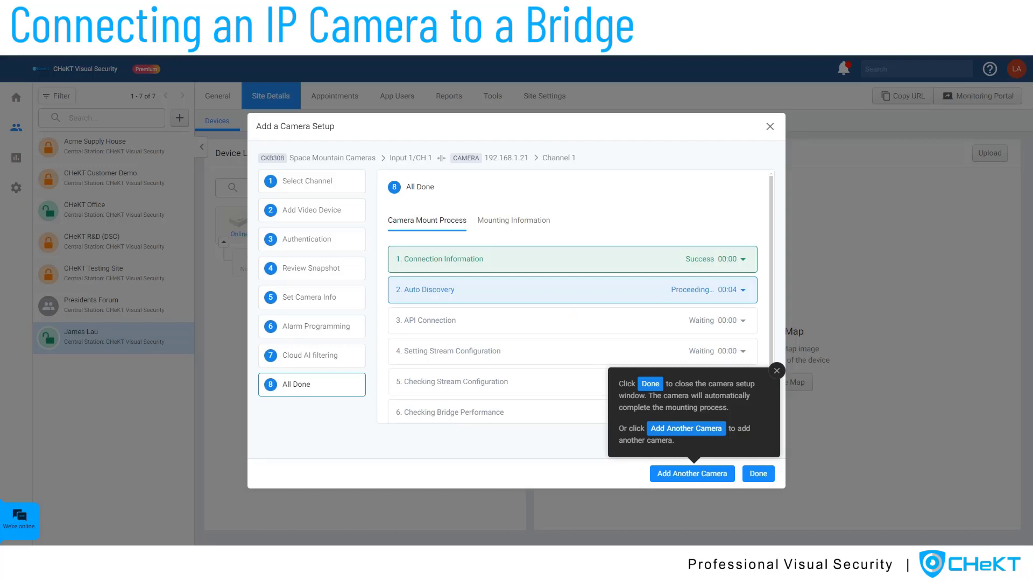
Dismiss the tips, let the Front Drive mount finish, and close the wizard with Done
{"action": "left_click", "coordinate": [777, 371]}
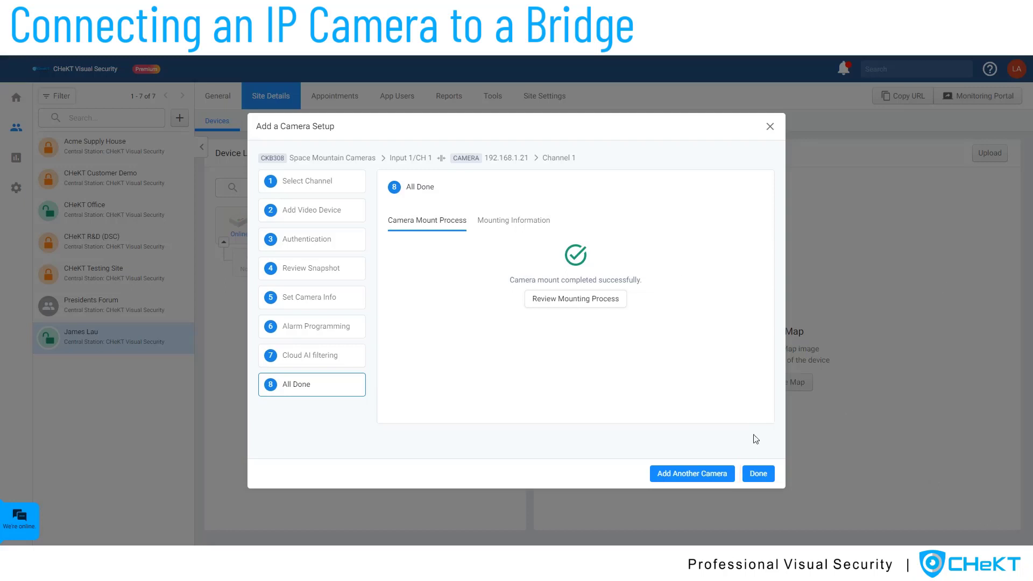
{"action": "left_click", "coordinate": [758, 474]}
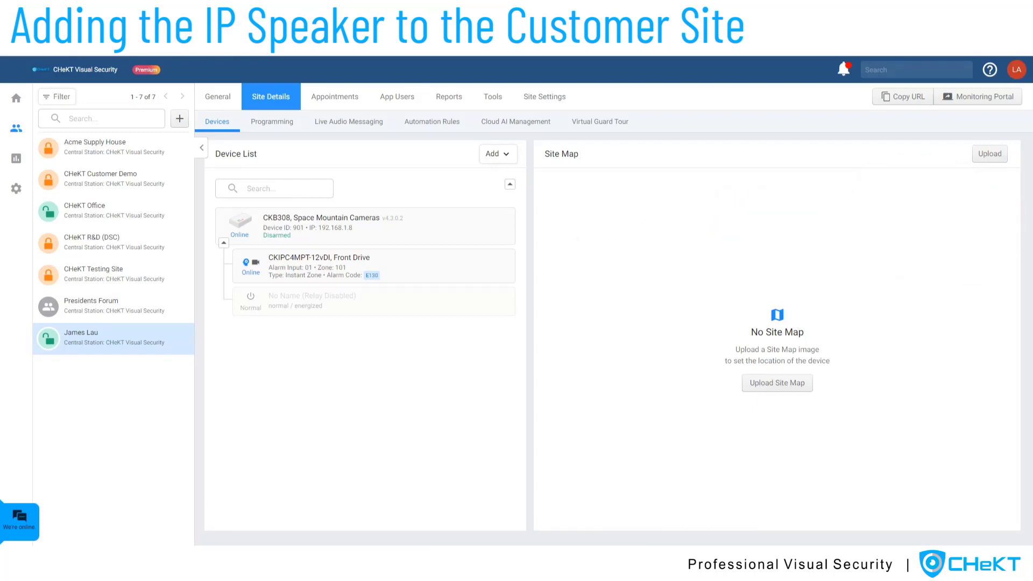
Start adding an IP speaker on Audio 1 of the CKB308 Space Mountain Cameras bridge
{"action": "left_click", "coordinate": [492, 154]}
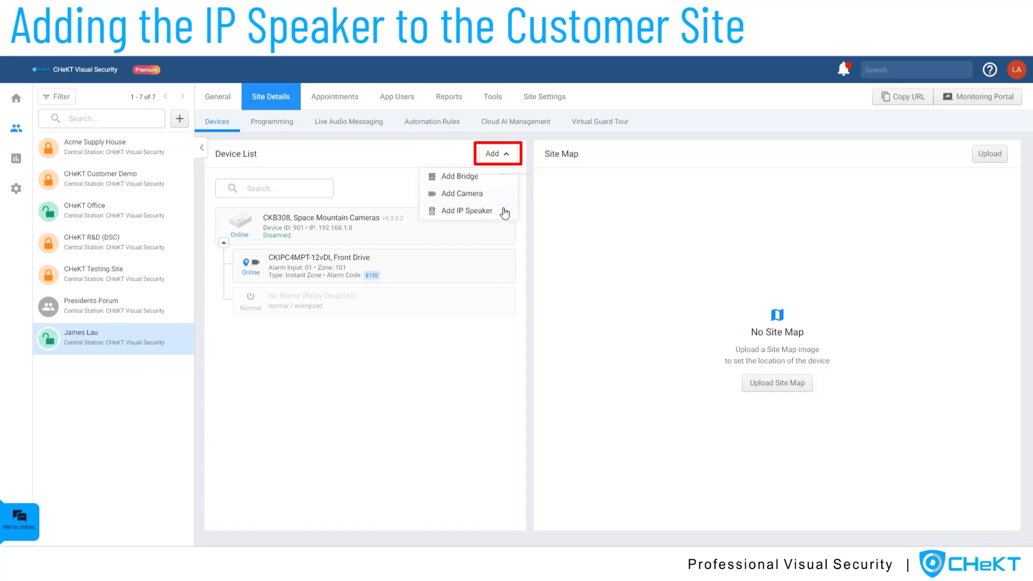
{"action": "left_click", "coordinate": [467, 210]}
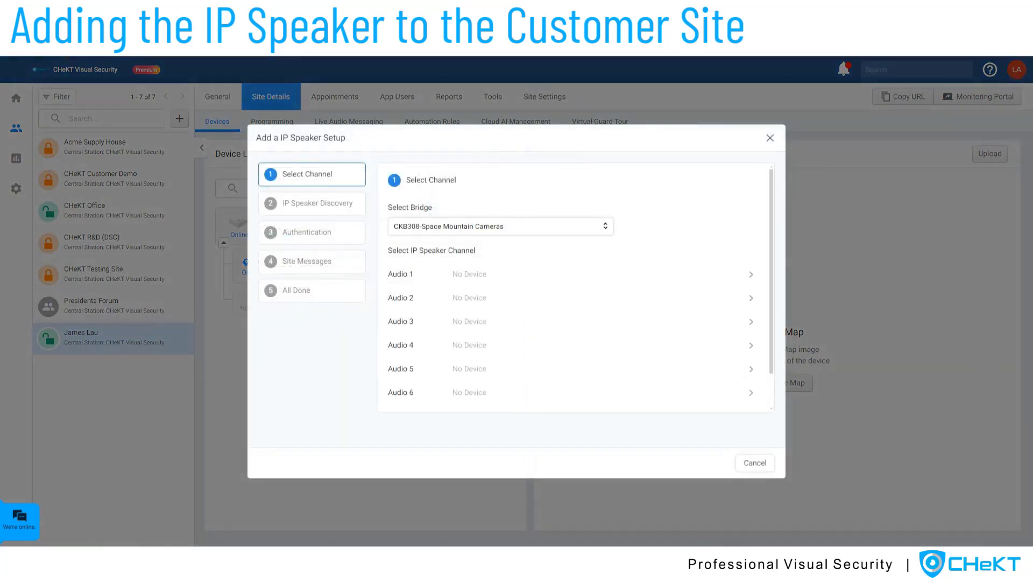
{"action": "scroll", "coordinate": [618, 313], "scroll_direction": "down", "scroll_amount": 1}
{"action": "left_click", "coordinate": [572, 192]}
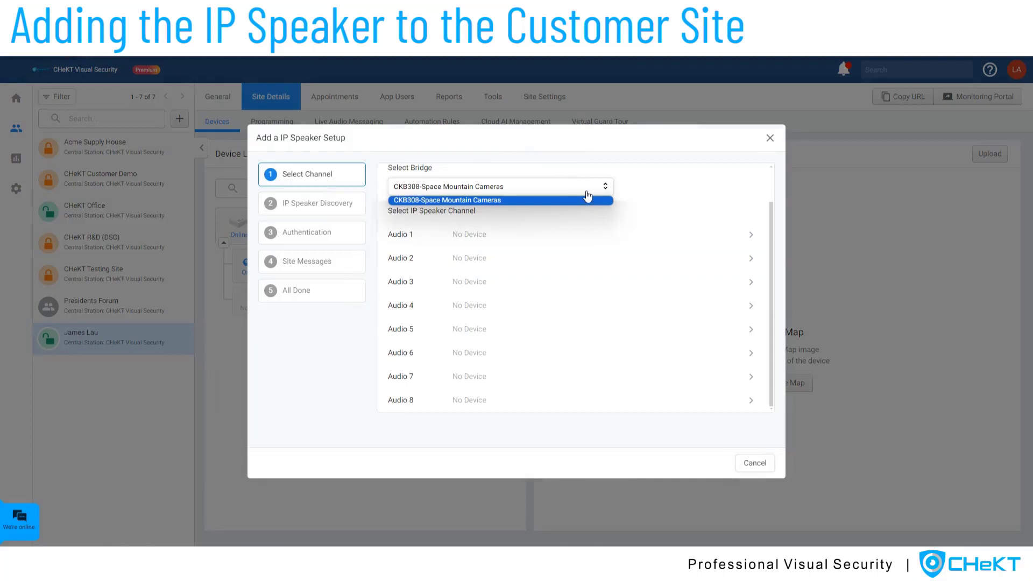
{"action": "left_click", "coordinate": [586, 202]}
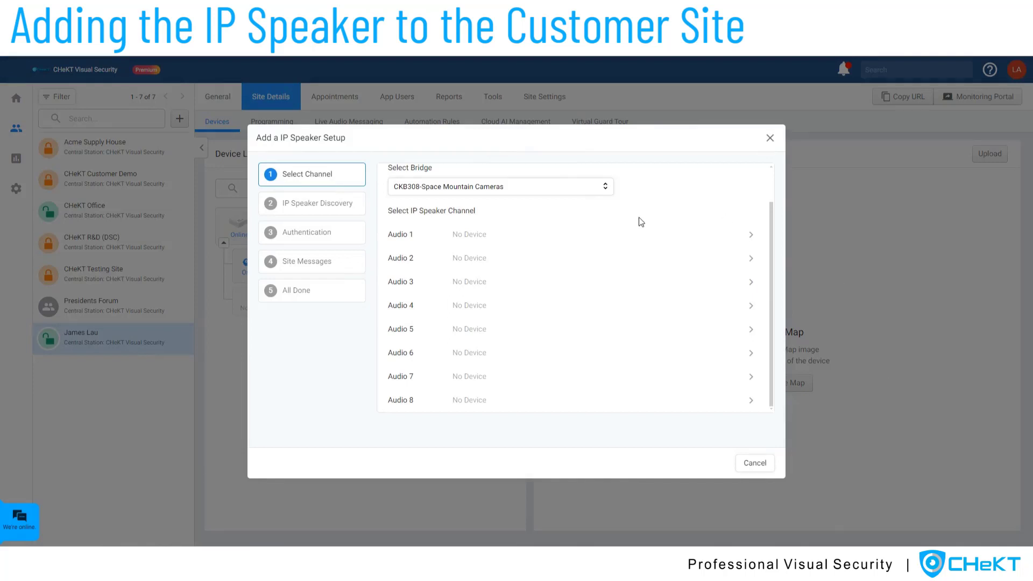
{"action": "left_click", "coordinate": [638, 234]}
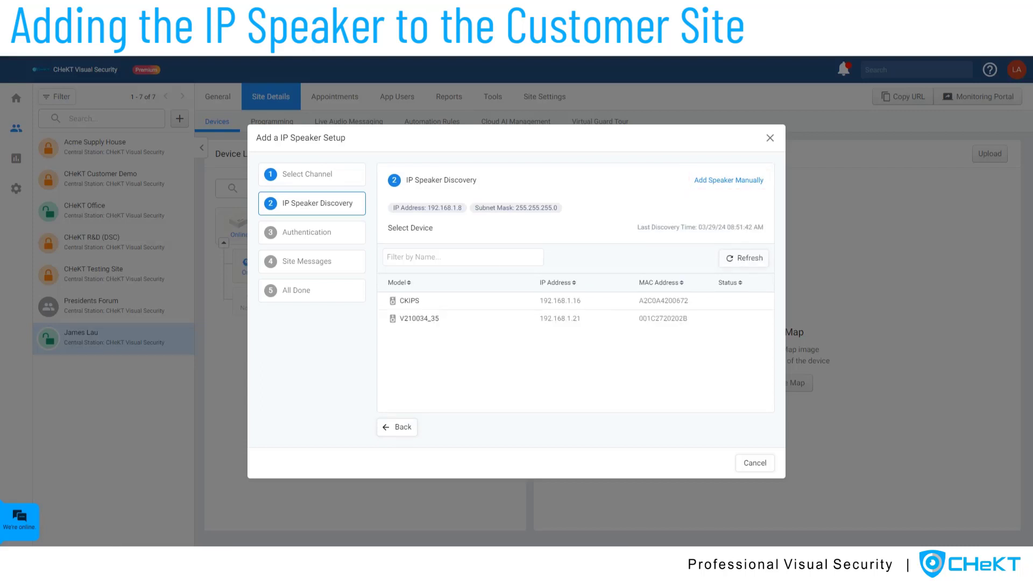
Pick the CKIPS speaker at 192.168.1.16, name it 'Front Speaker', and authenticate it
{"action": "left_click", "coordinate": [604, 301]}
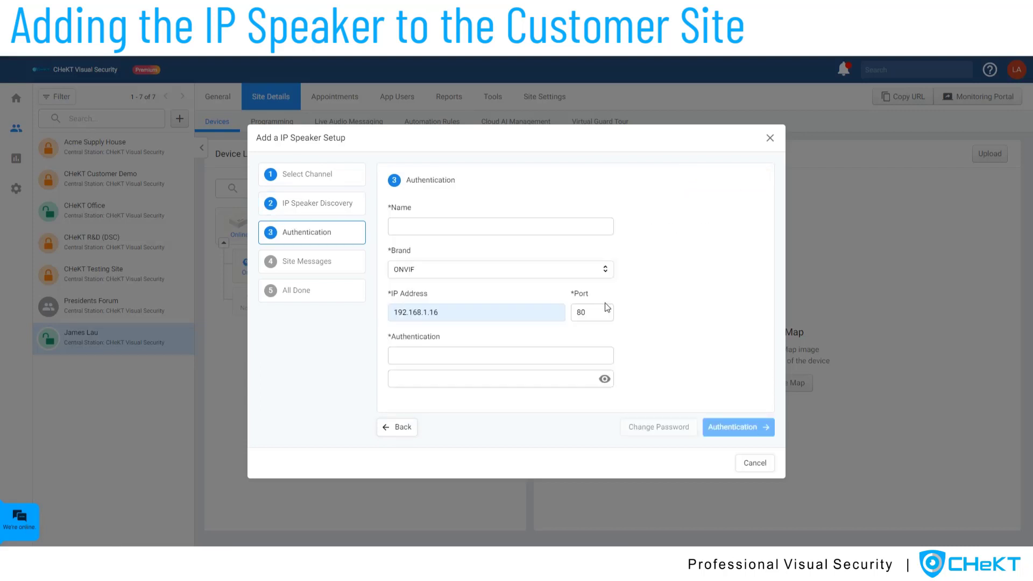
{"action": "left_click", "coordinate": [471, 226]}
{"action": "type", "text": "Front "}
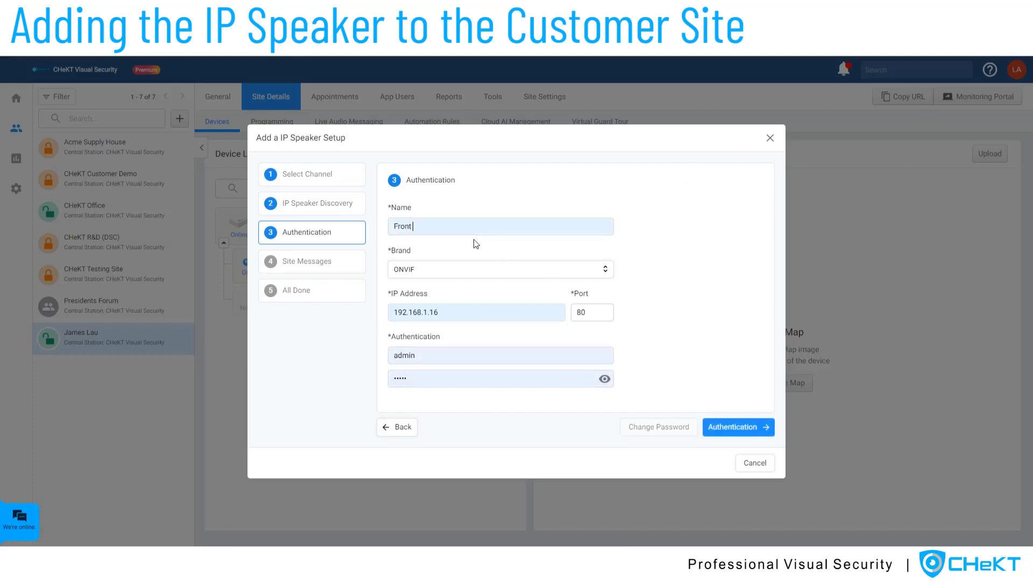
{"action": "type", "text": "Speaker"}
{"action": "left_click", "coordinate": [748, 430]}
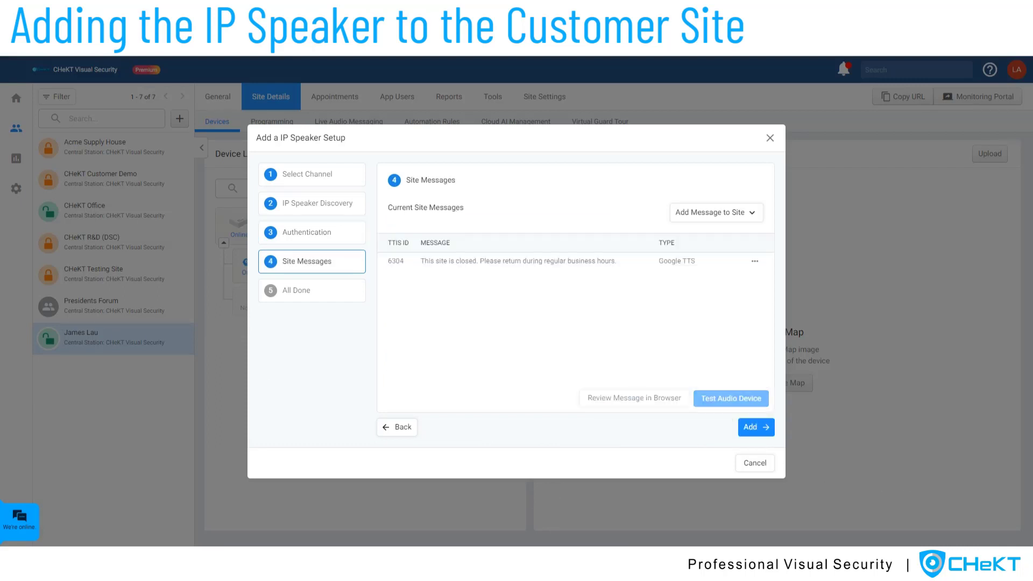
Select site-closed message 6304, play a test on the speaker, then add it to the site
{"action": "left_click", "coordinate": [577, 265]}
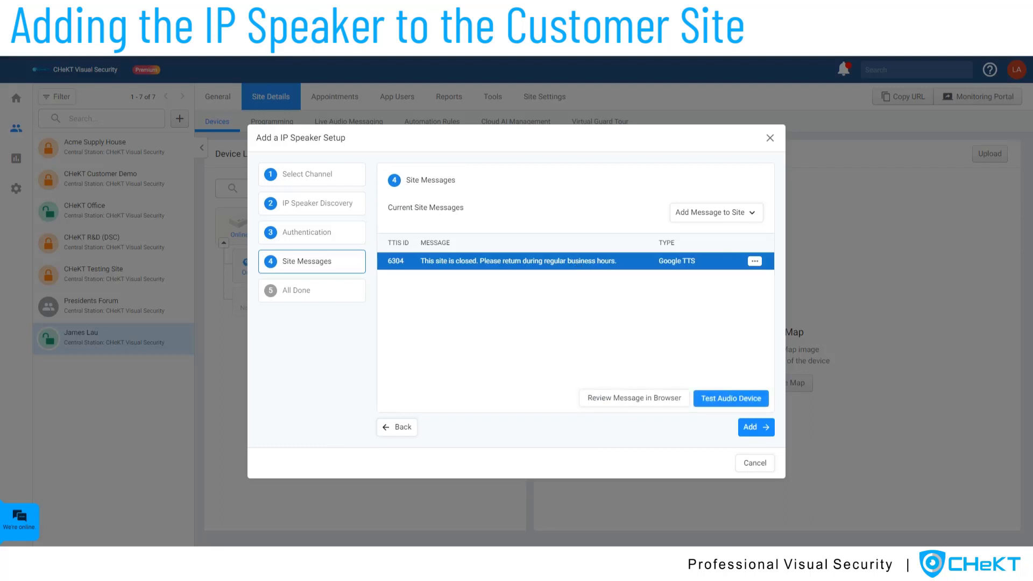
{"action": "left_click", "coordinate": [733, 399]}
{"action": "left_click", "coordinate": [757, 428]}
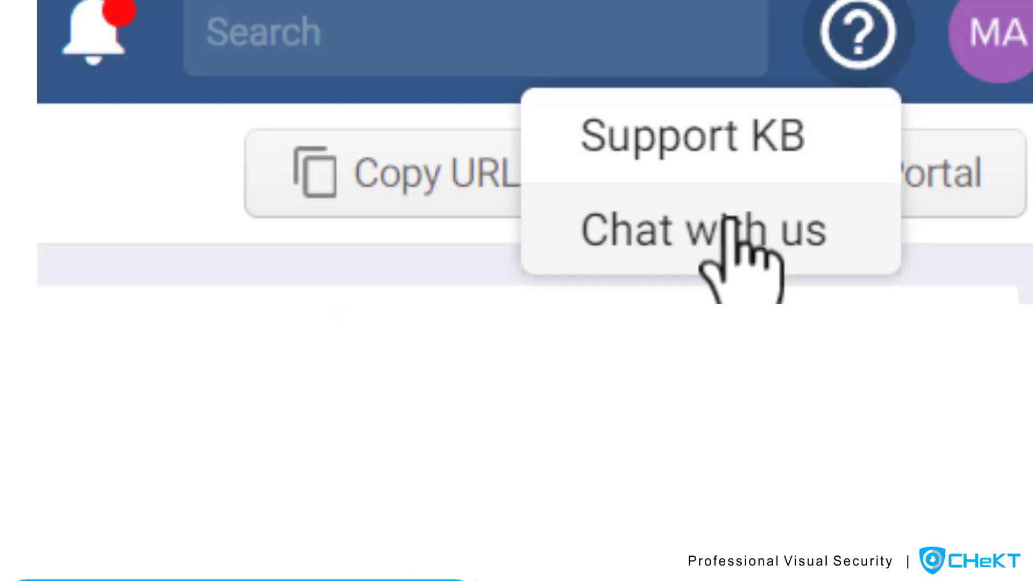
Open the 'Chat with us' support chat from the help menu
{"action": "left_click", "coordinate": [705, 209]}
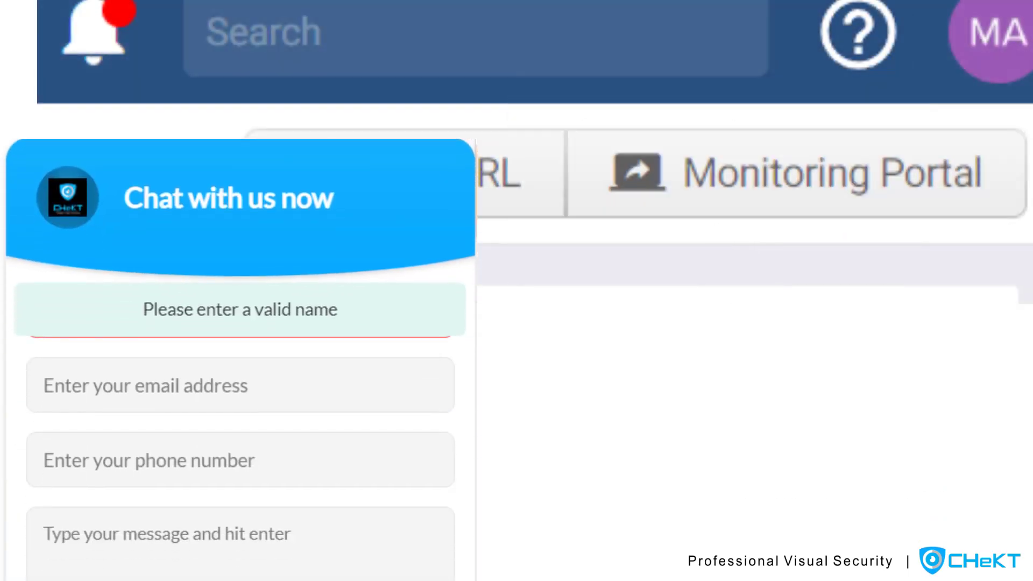